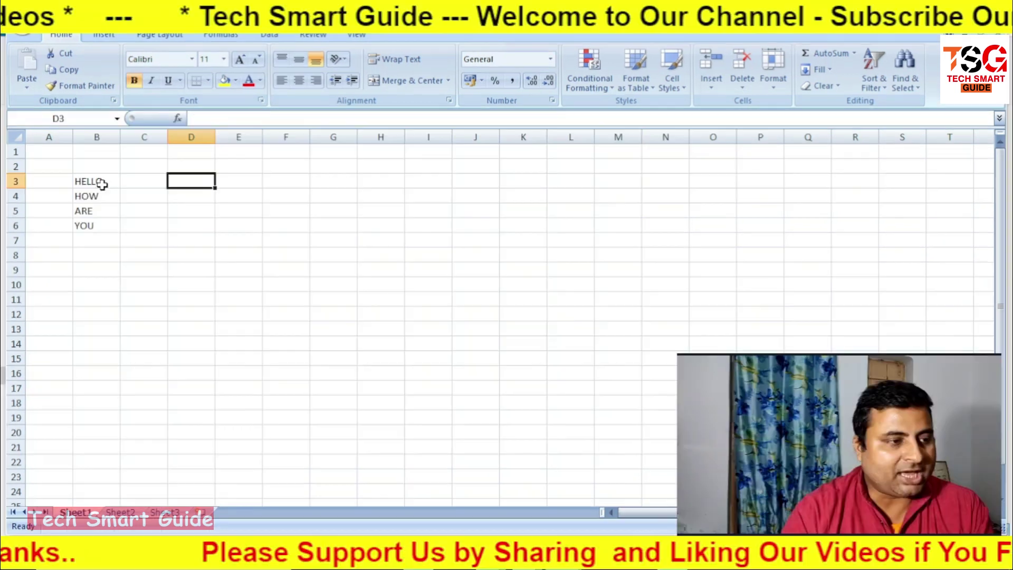
Select the words HELLO, HOW, ARE and YOU in cells B3 to B6
drag(101, 184, 100, 222)
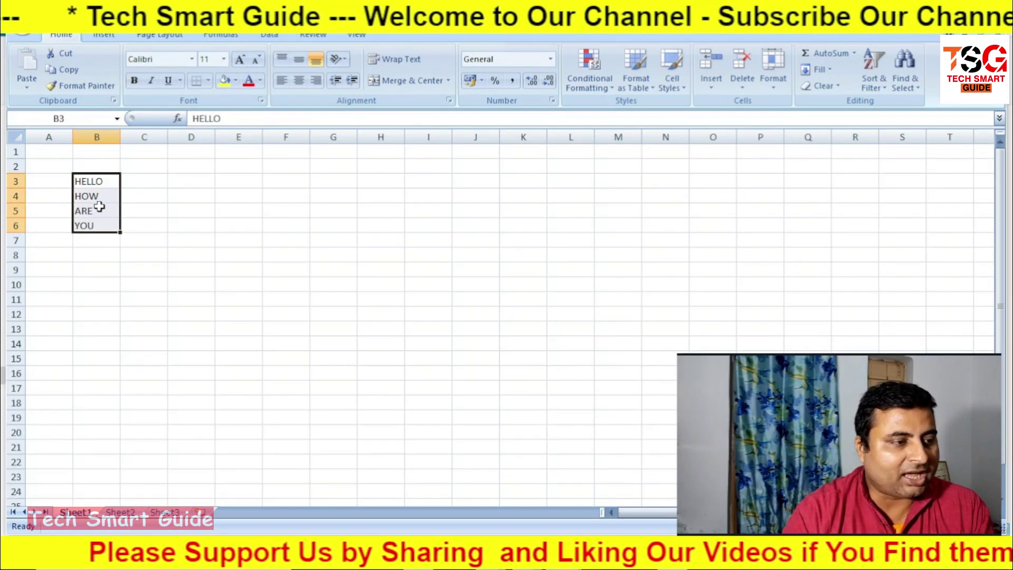
click(100, 182)
click(98, 198)
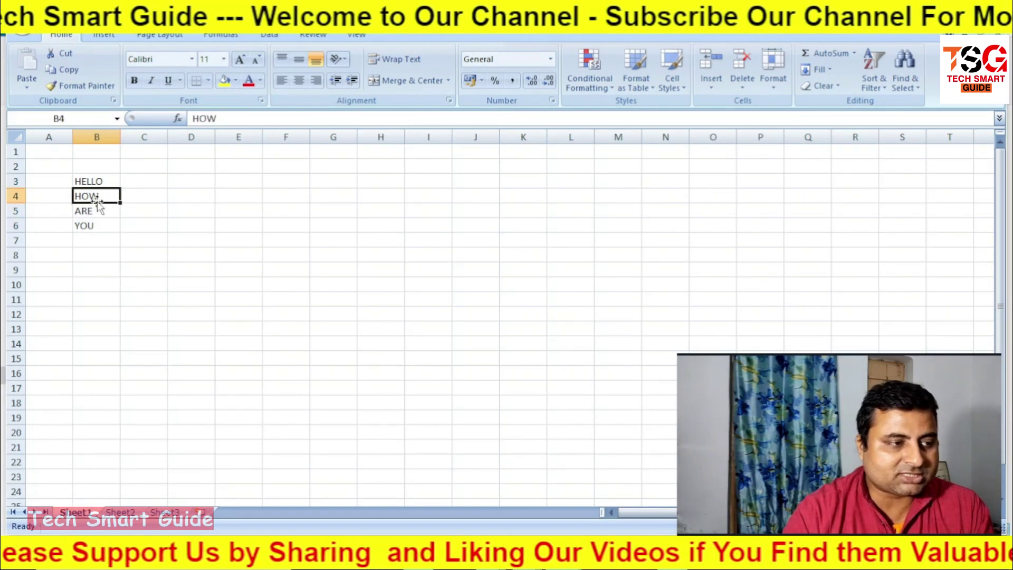
click(105, 196)
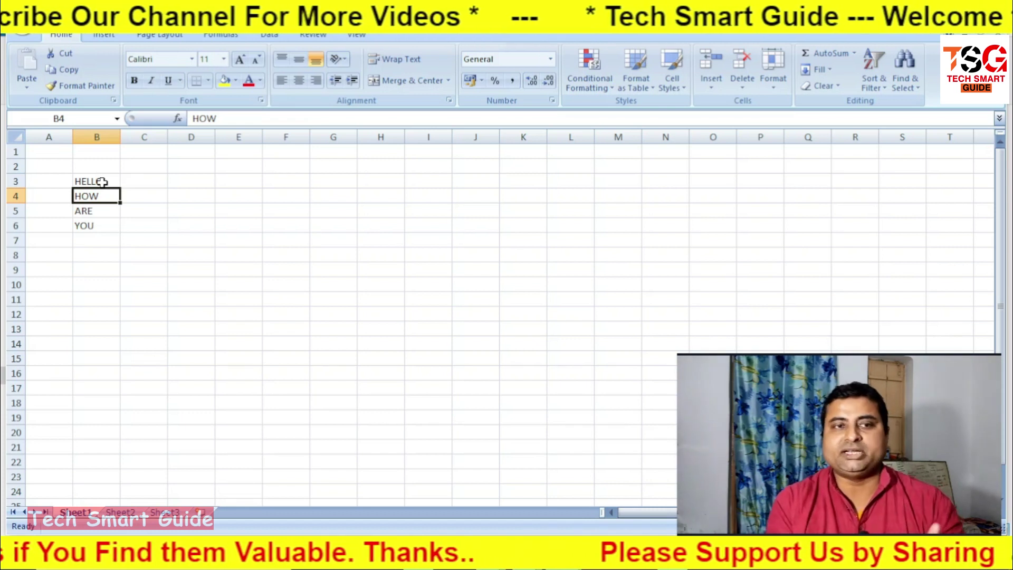
Start a =CONCATENATE( formula in cell D3 from the function autocomplete
click(194, 182)
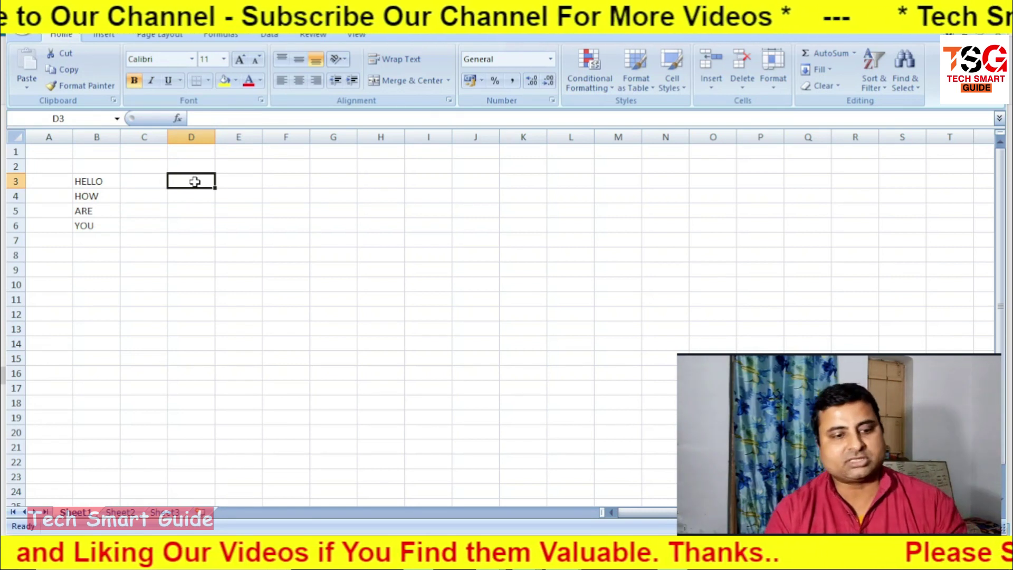
text(=)
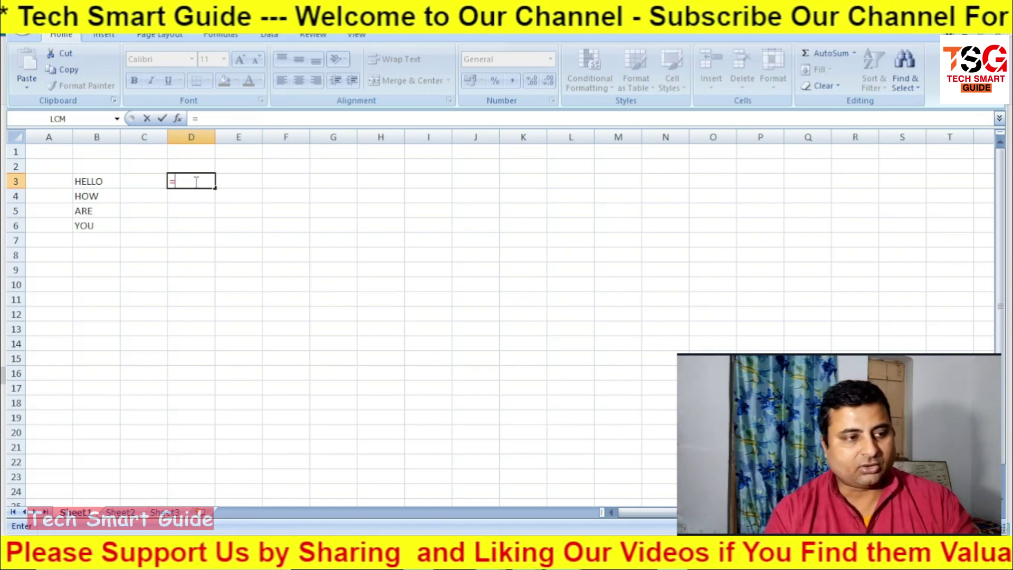
text(CO)
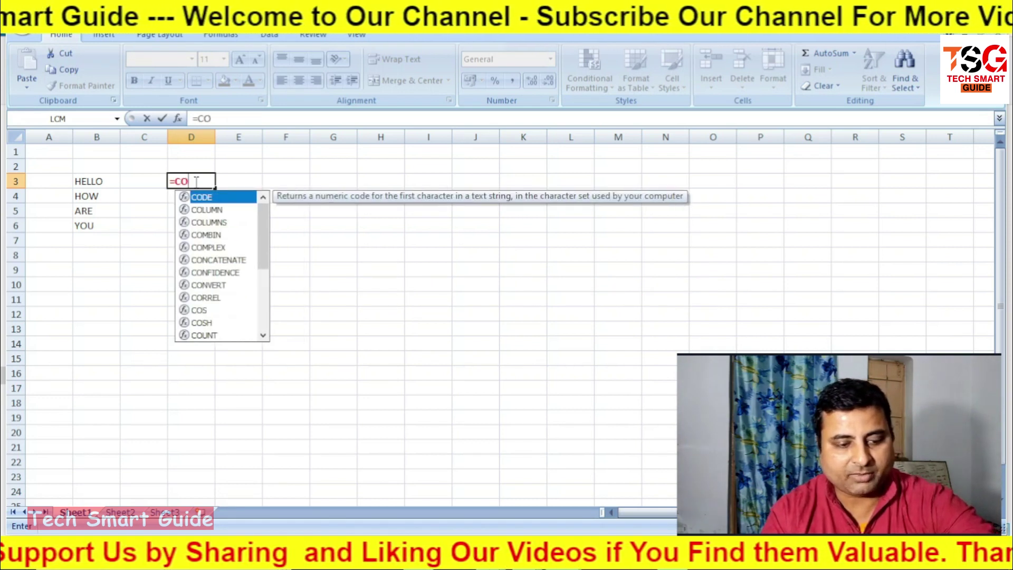
text(N)
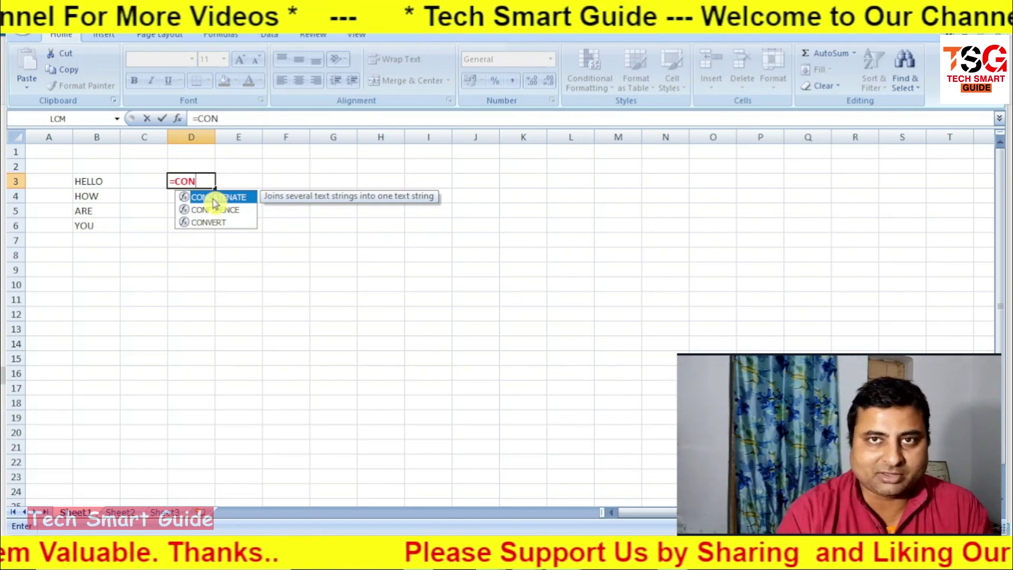
double_click(215, 203)
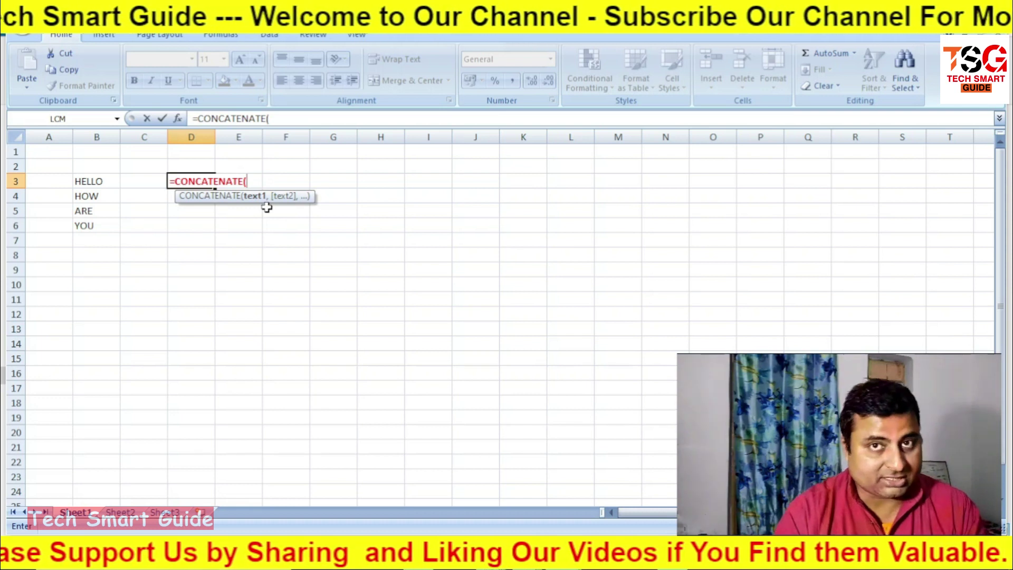
Complete D3 as =CONCATENATE(B3,B4,B5,B6) and commit it
click(101, 180)
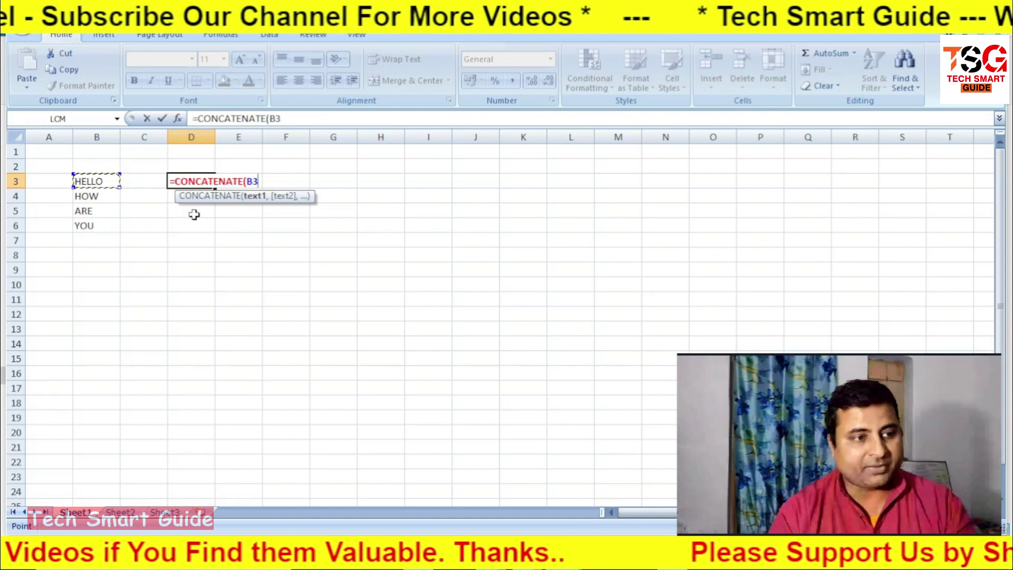
click(259, 203)
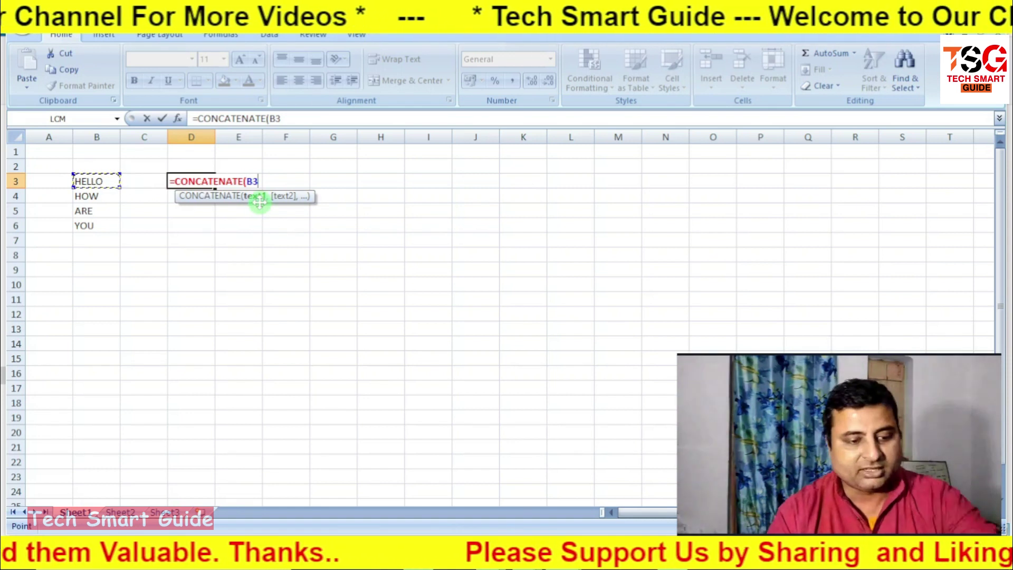
text(,)
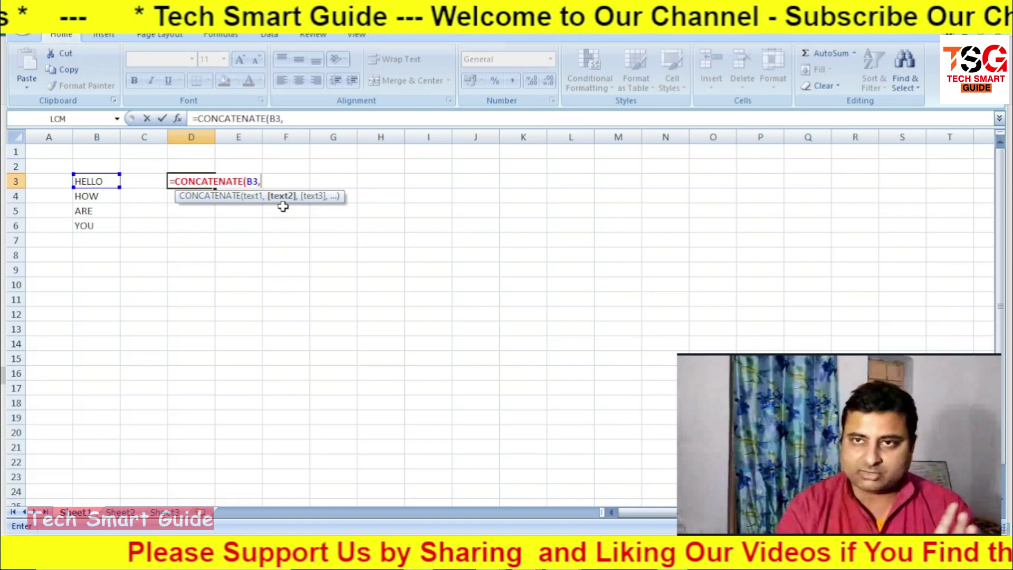
click(93, 196)
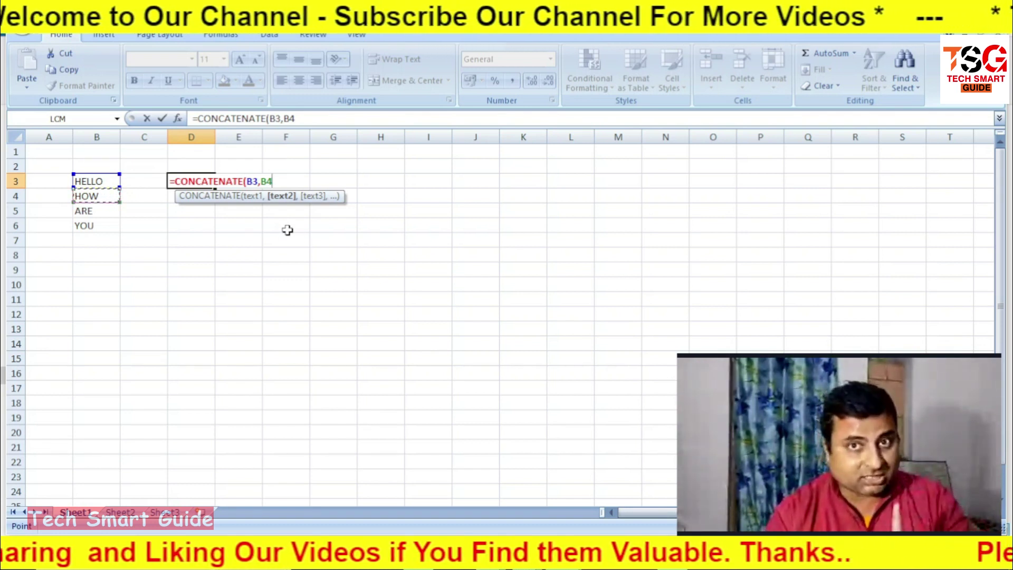
text(,)
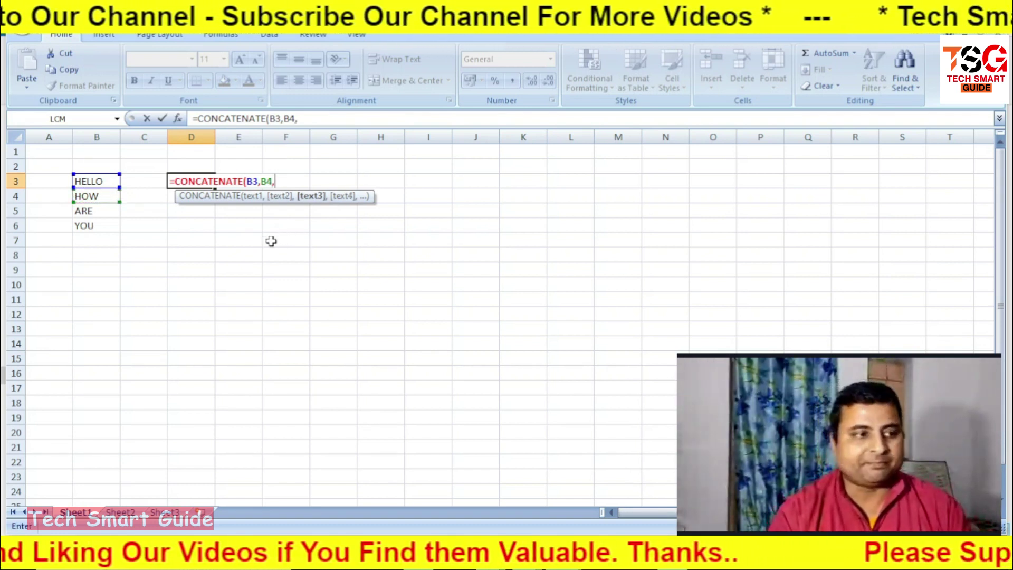
click(93, 211)
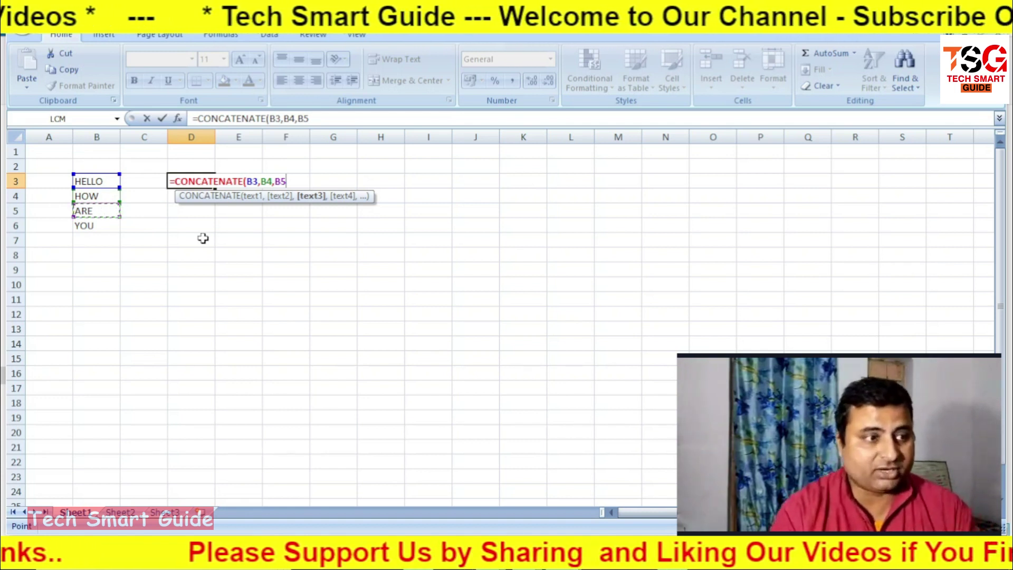
text(,)
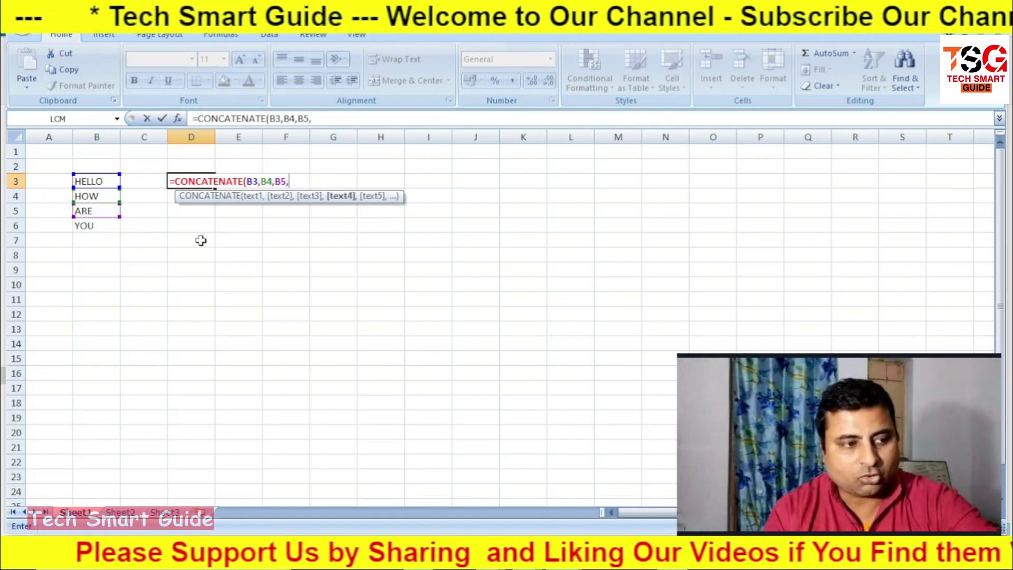
click(84, 224)
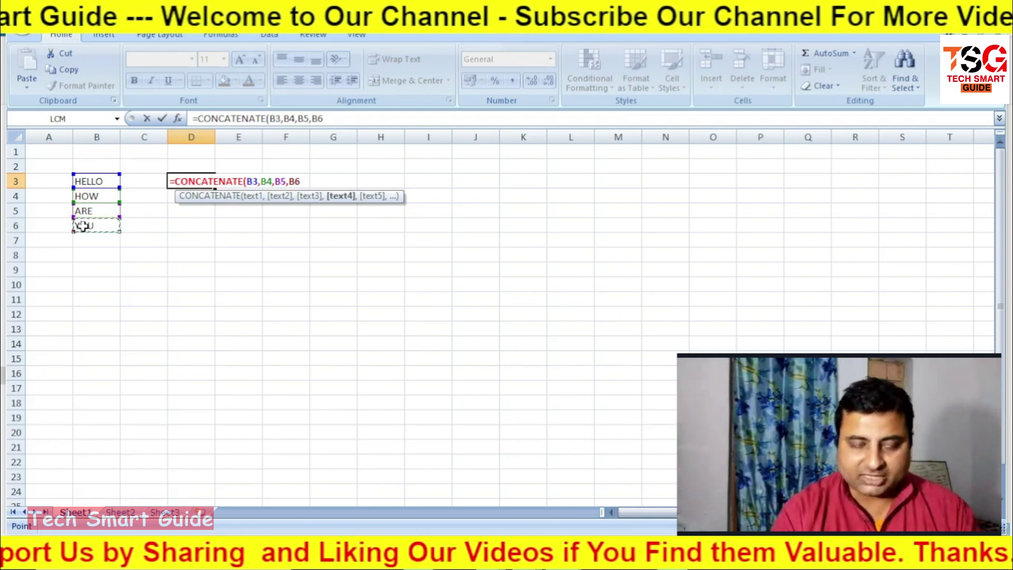
text())
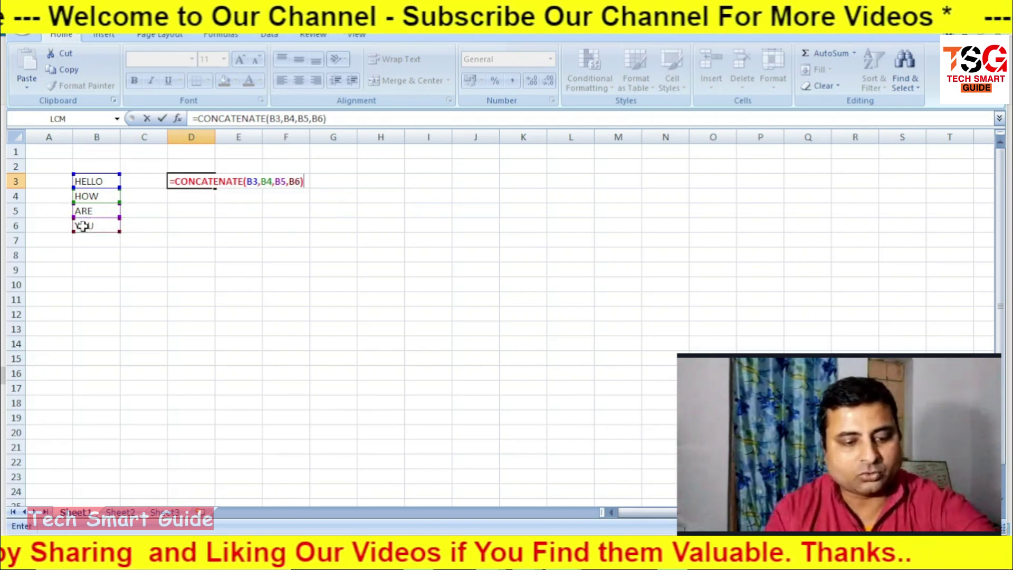
key(Return)
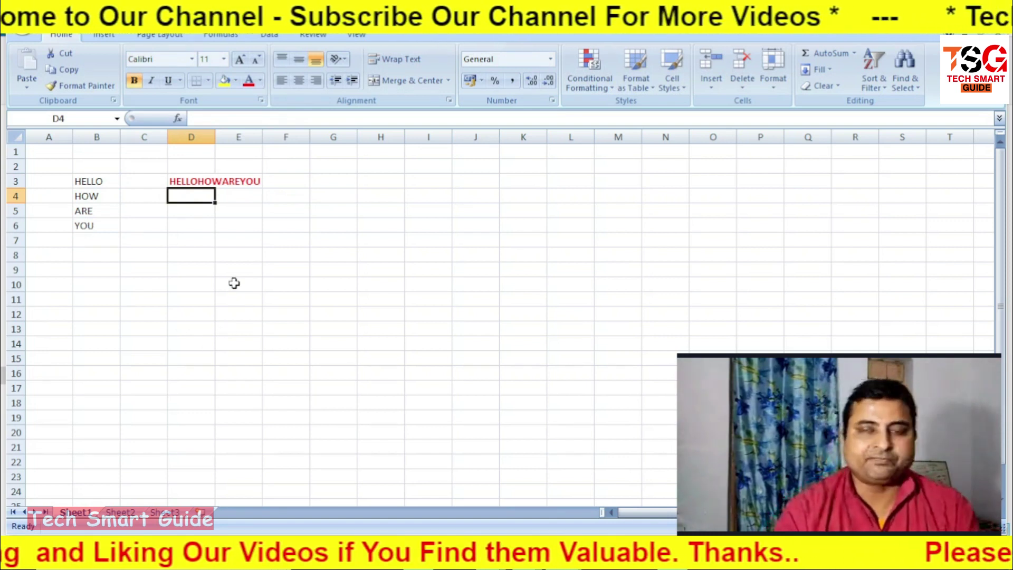
Reselect D3 to inspect its formula, then select D5 for a new formula
click(175, 181)
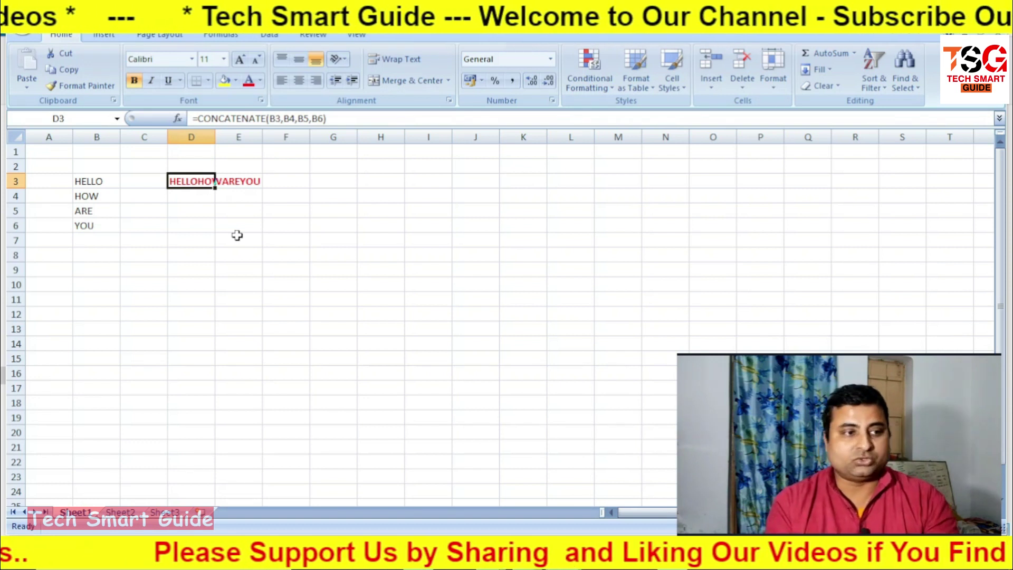
click(184, 207)
Enter =CONCATENATE(B3," ",B4," ",B5," ",B6) in D5 and commit it
text(=)
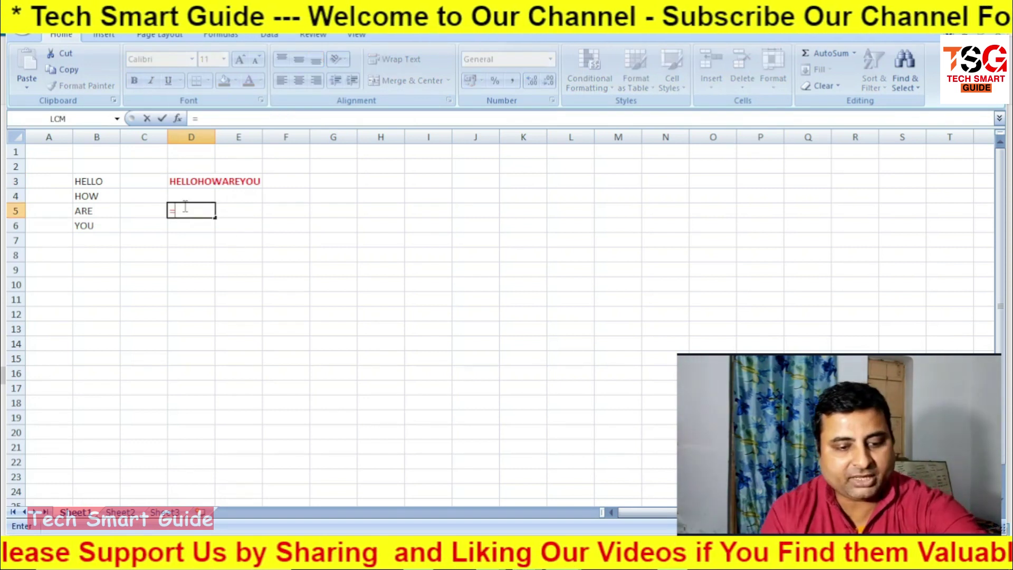
text(CO)
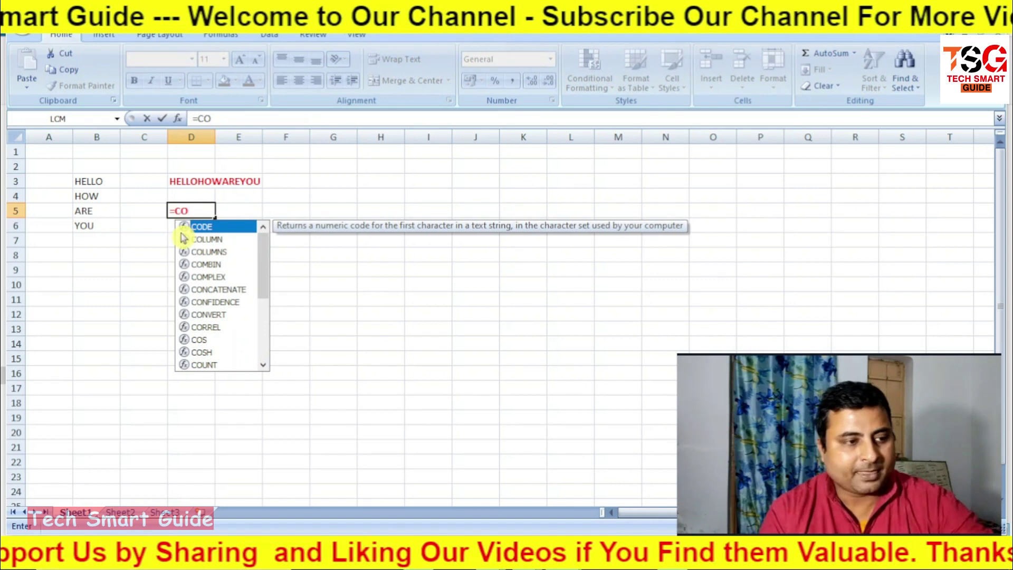
text(N)
key(Tab)
click(104, 181)
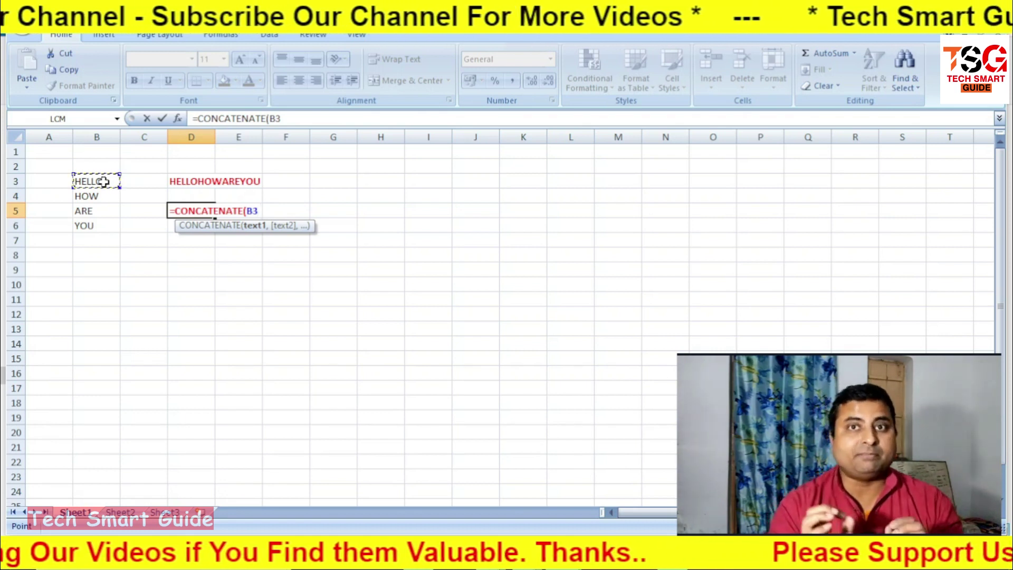
text(," ")
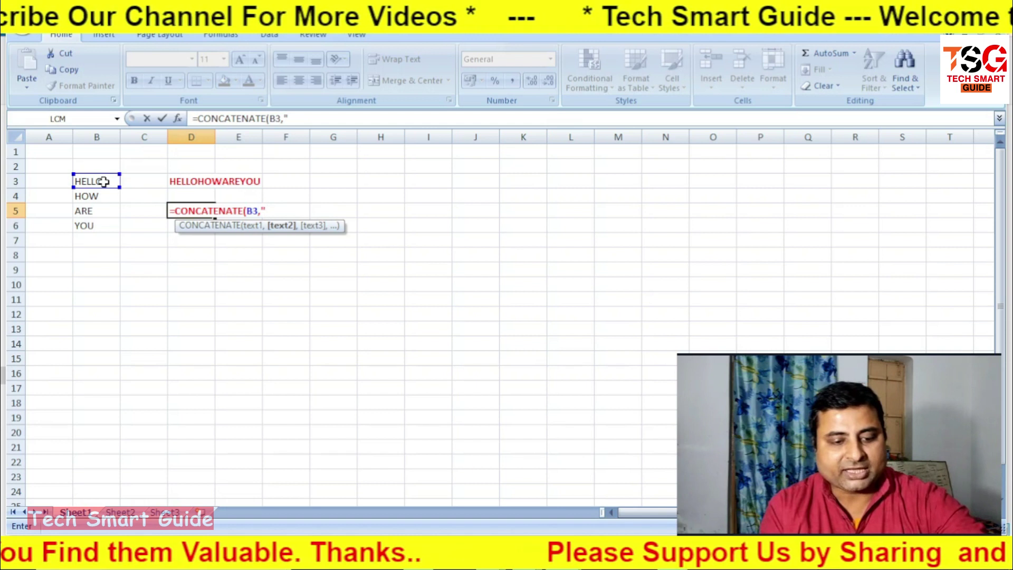
text(,)
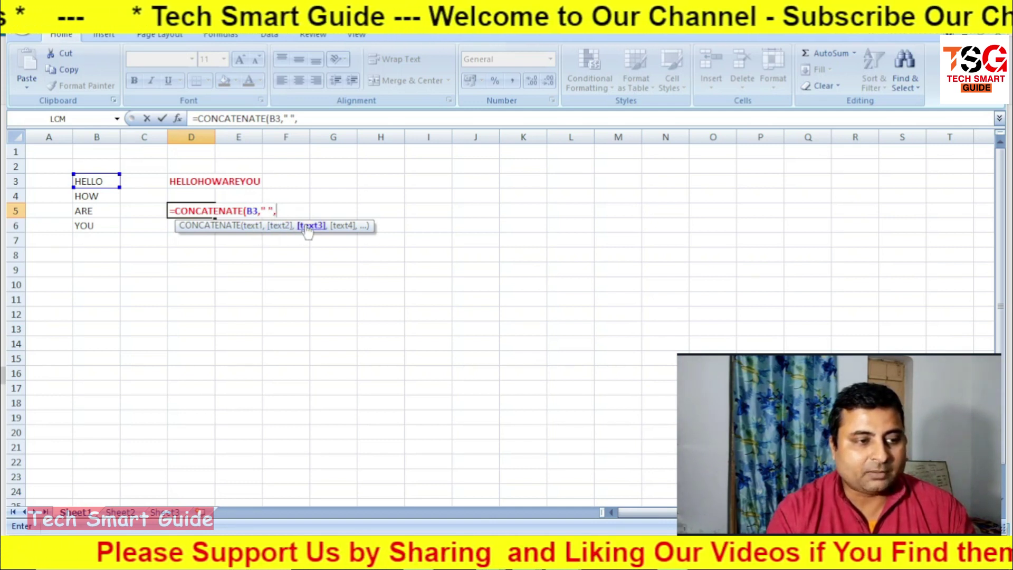
click(91, 196)
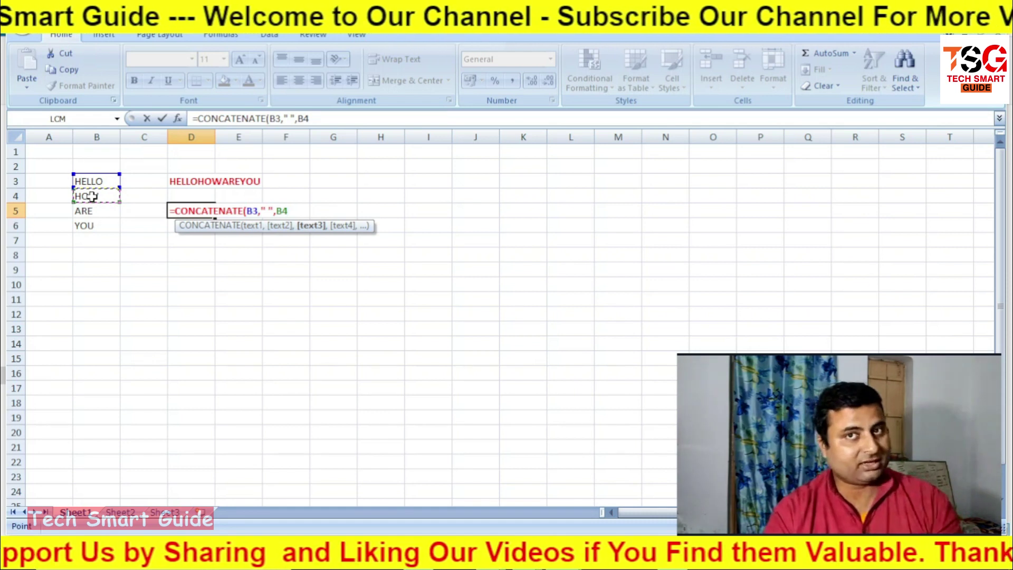
text(," ")
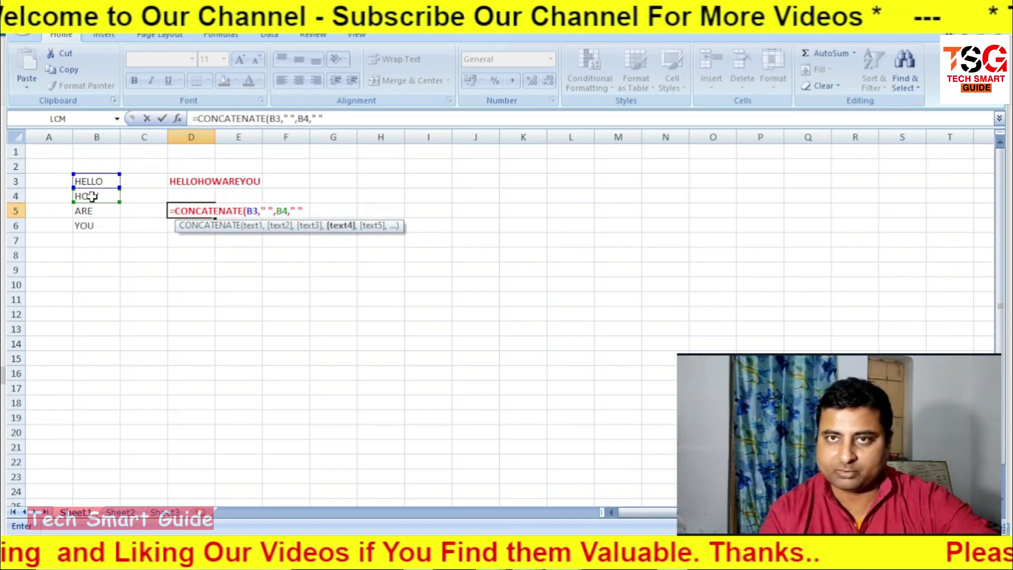
text(,)
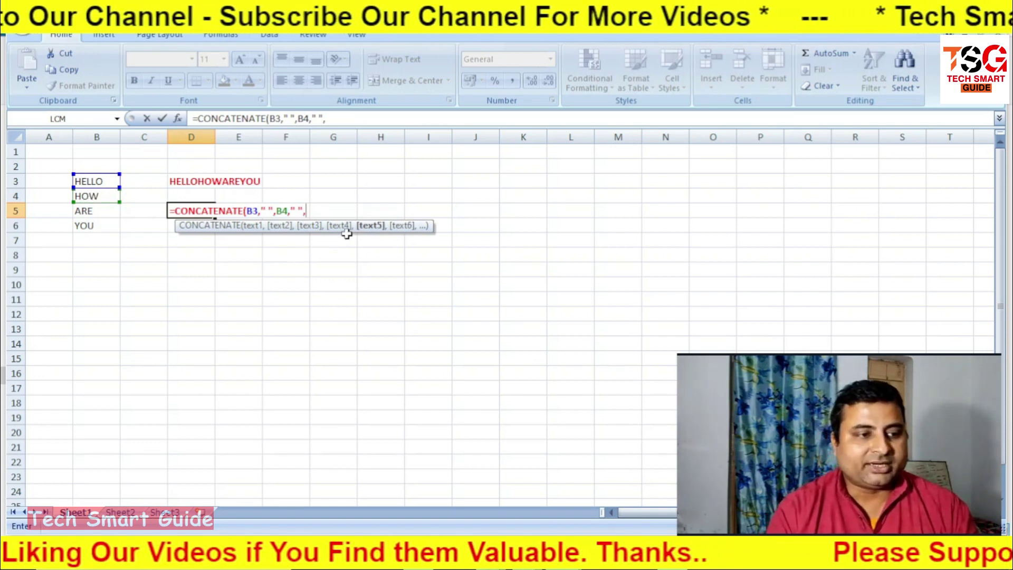
click(98, 210)
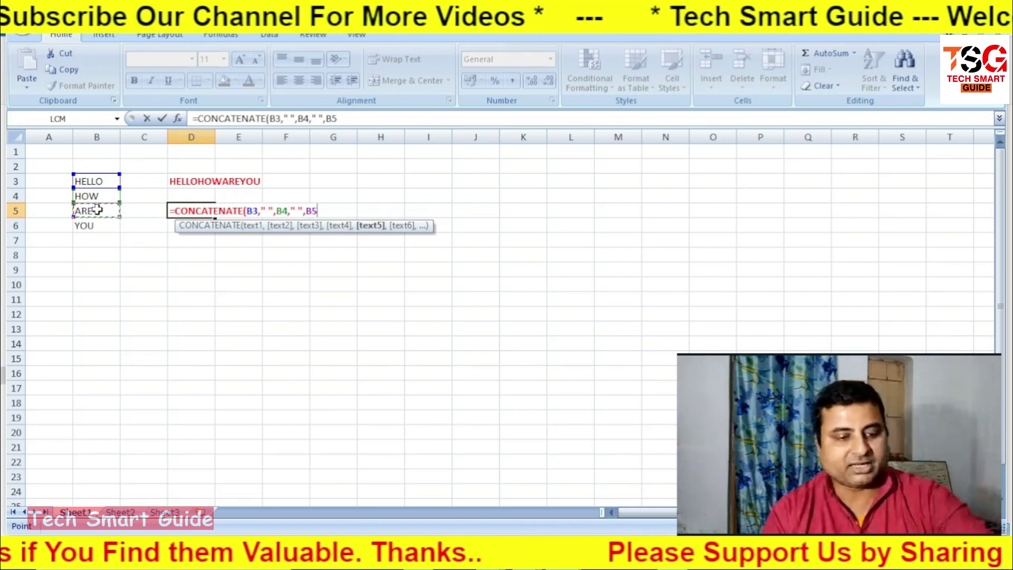
text(,)
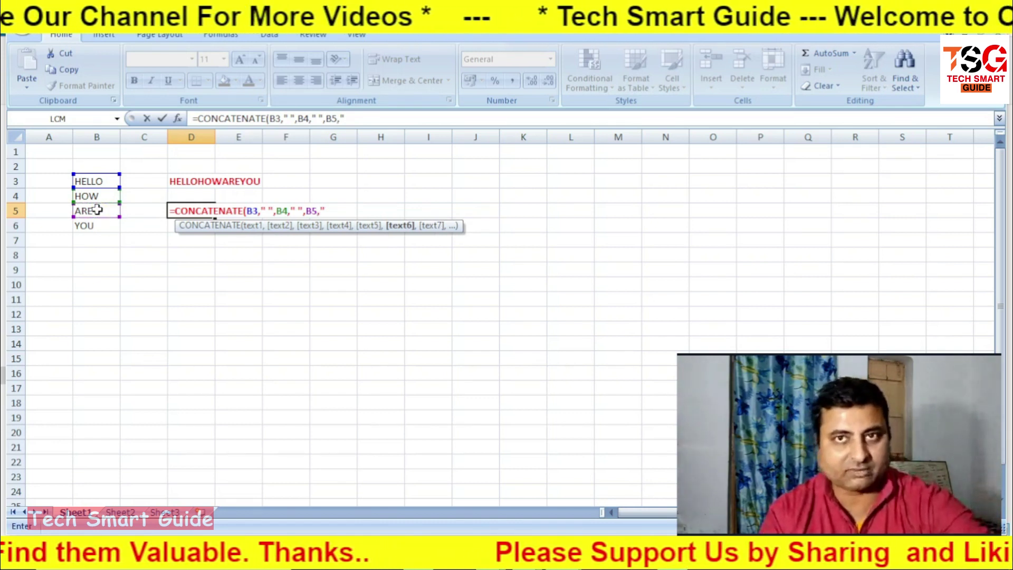
text(" ",)
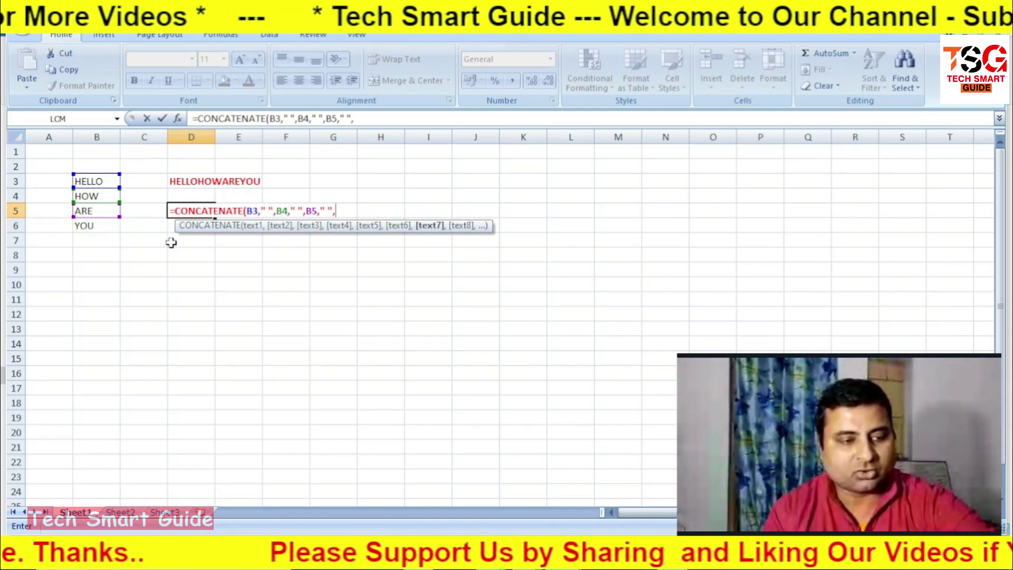
click(95, 227)
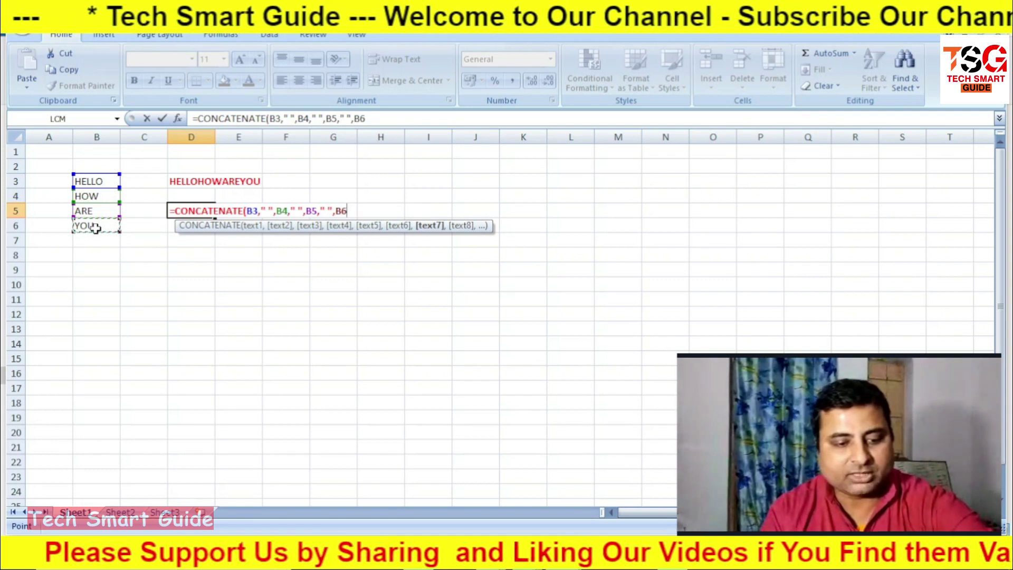
text())
key(Return)
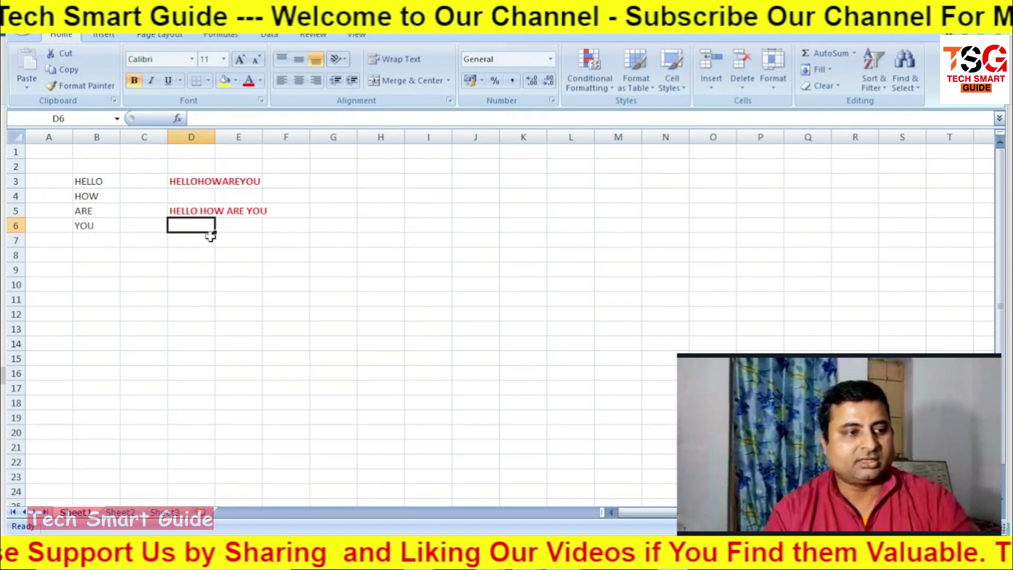
Set the font size of D5 and D3 to 24
click(191, 211)
click(224, 60)
click(206, 200)
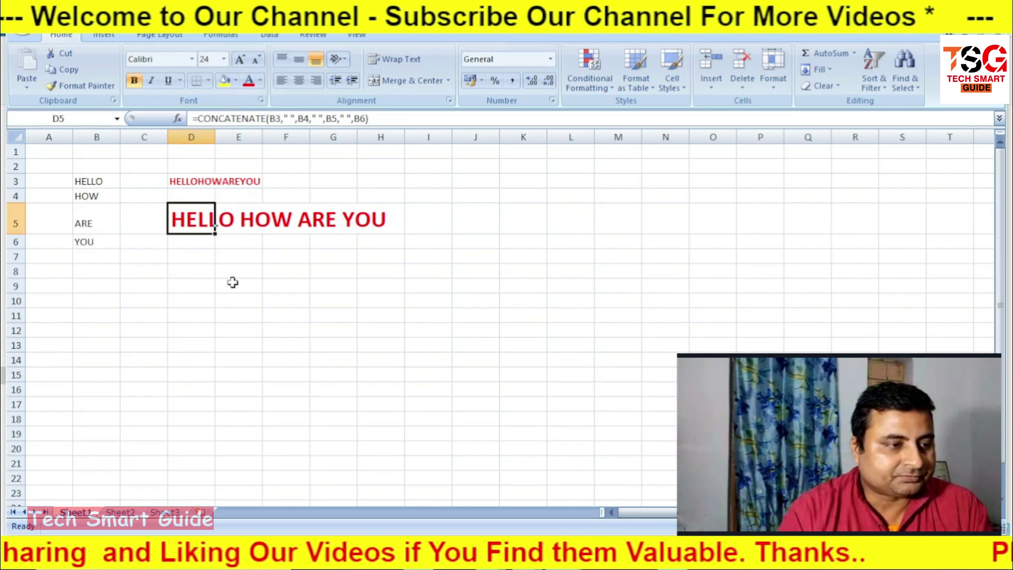
click(189, 183)
click(223, 59)
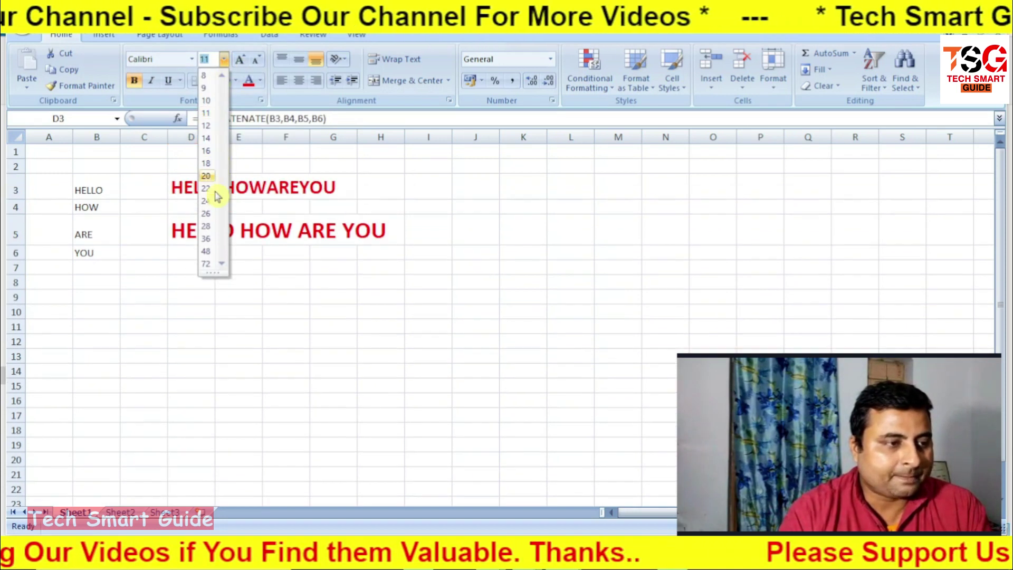
click(208, 214)
Check D5's formatting and move the selection off the results to D7
click(192, 242)
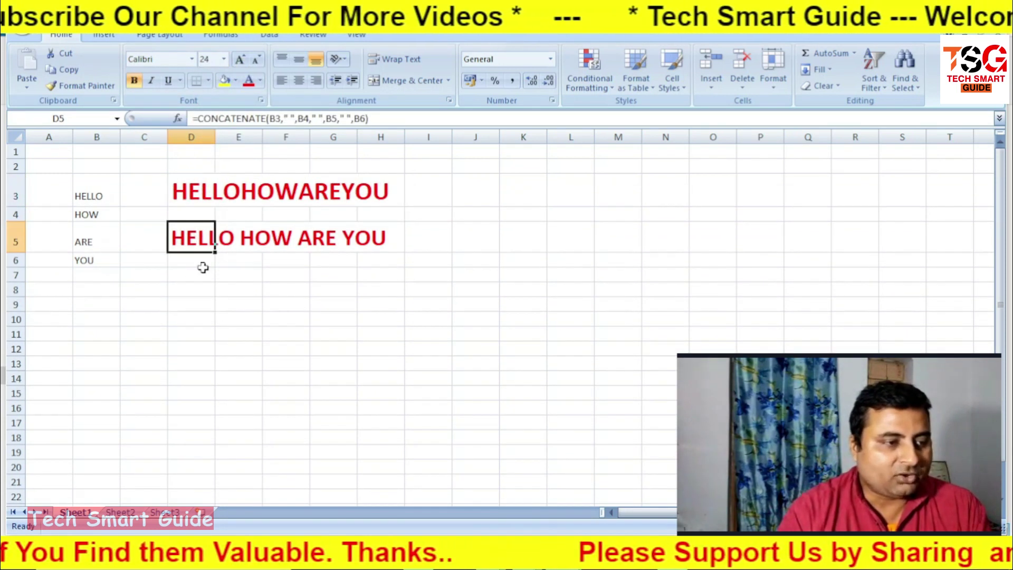
click(221, 336)
click(183, 245)
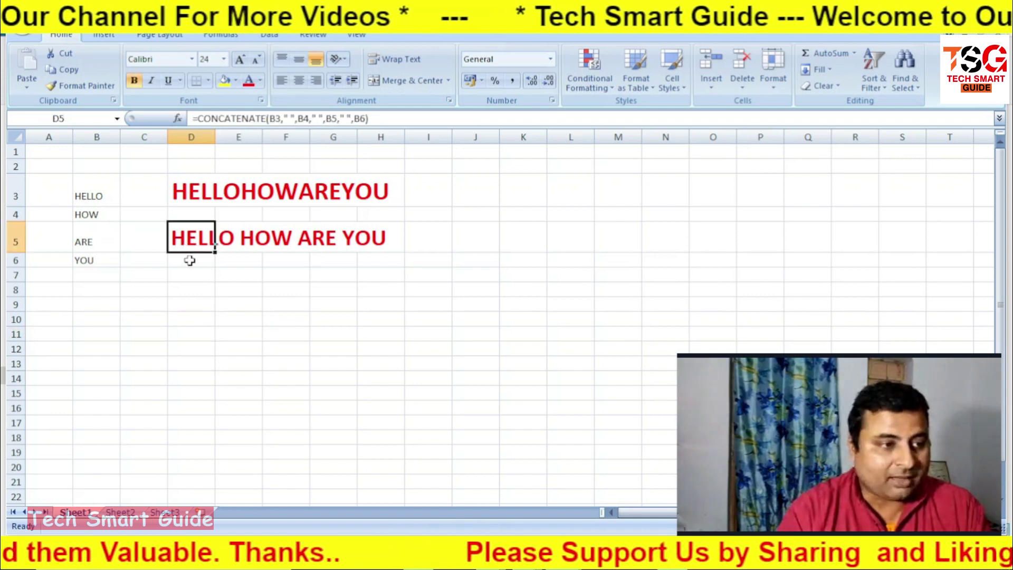
click(213, 279)
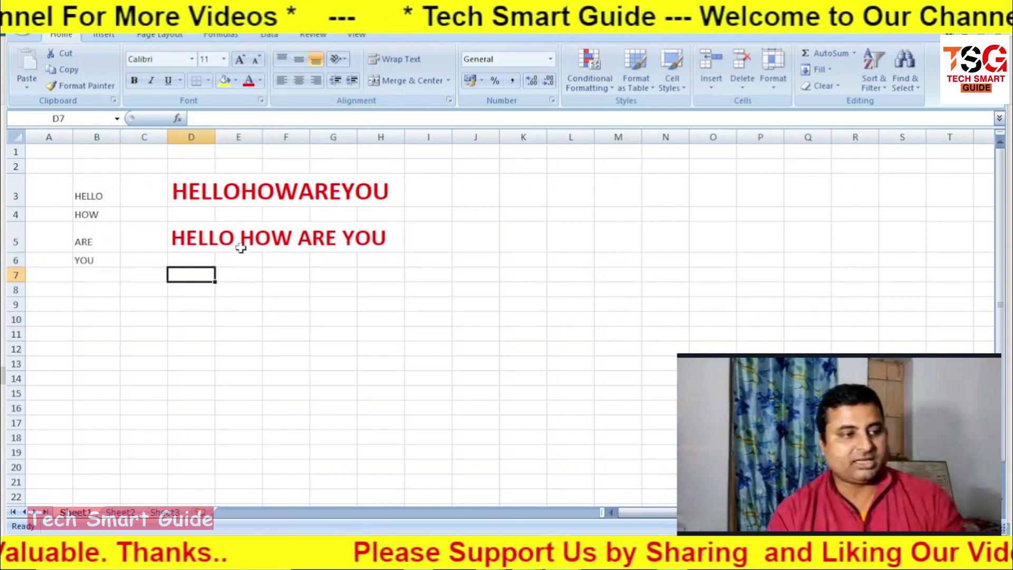